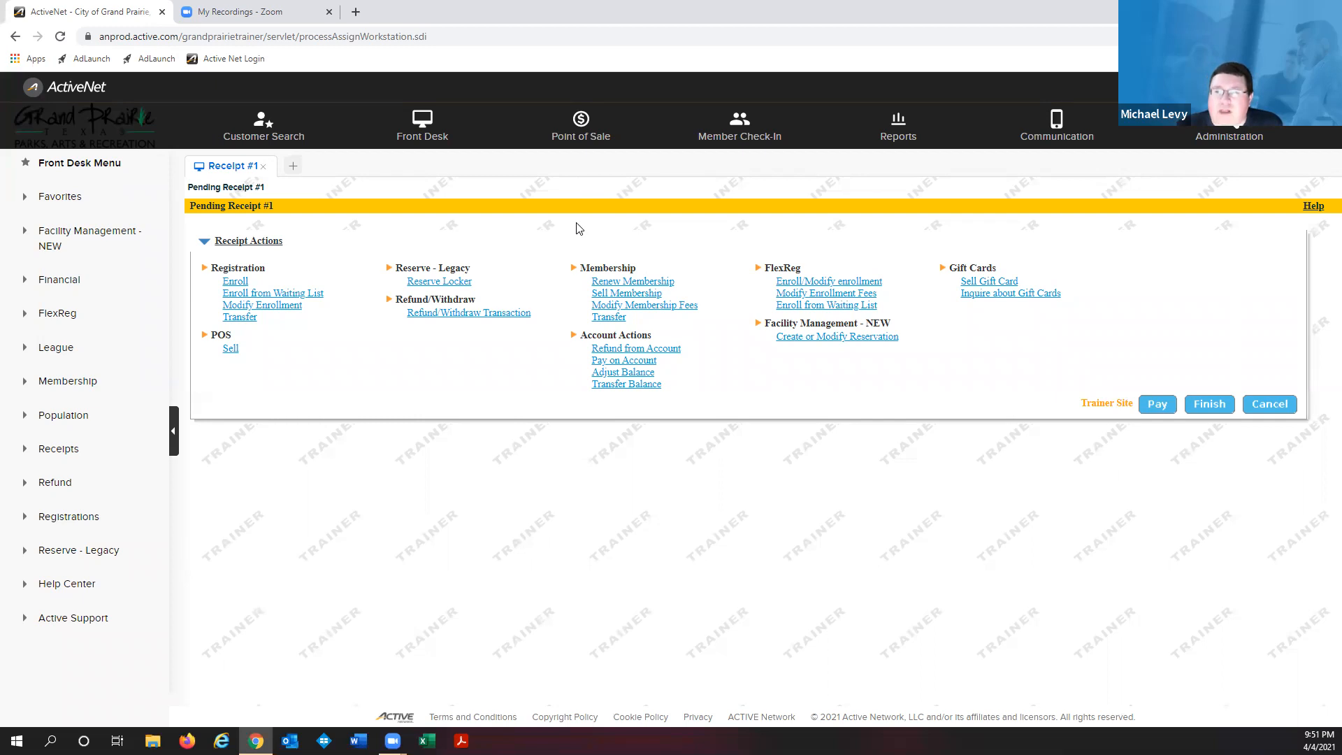
Step: Start a membership sale from the front desk and search the membership packages for "yearly"
{"action": "left_click", "coordinate": [410, 131]}
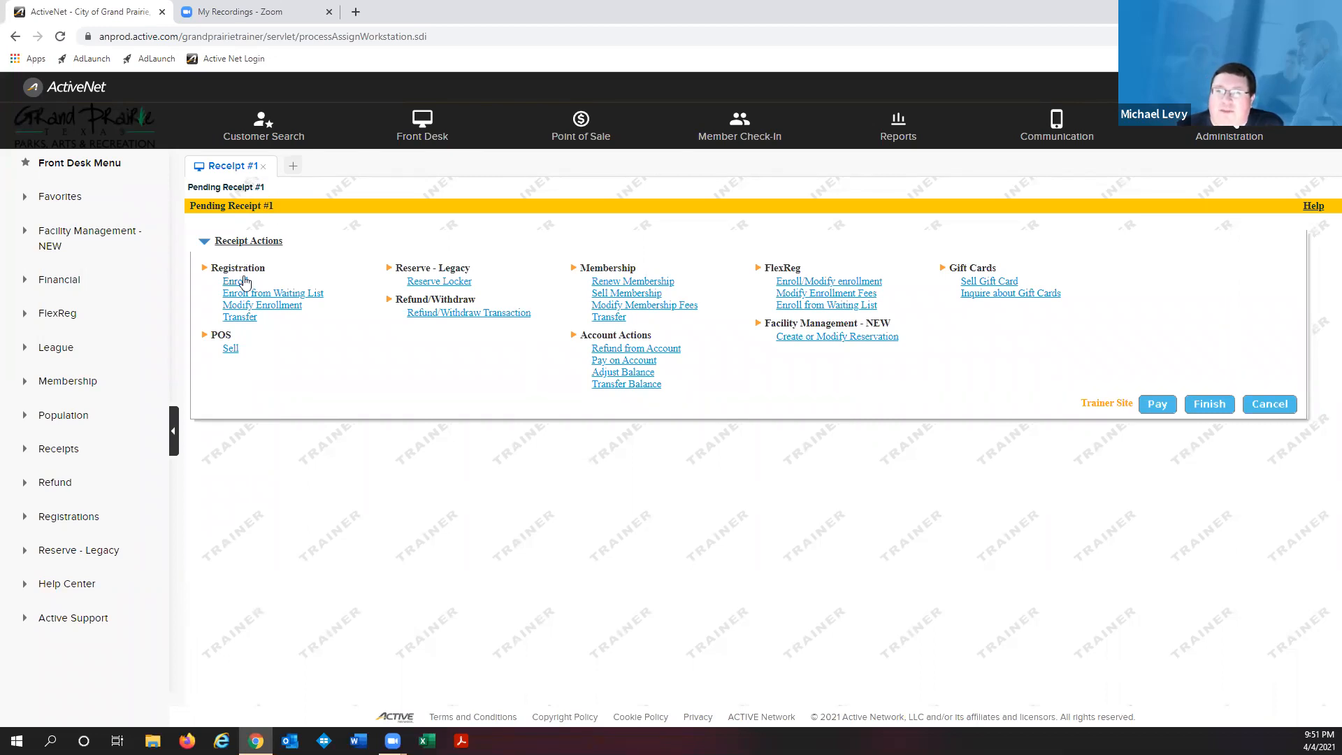
{"action": "left_click", "coordinate": [650, 299]}
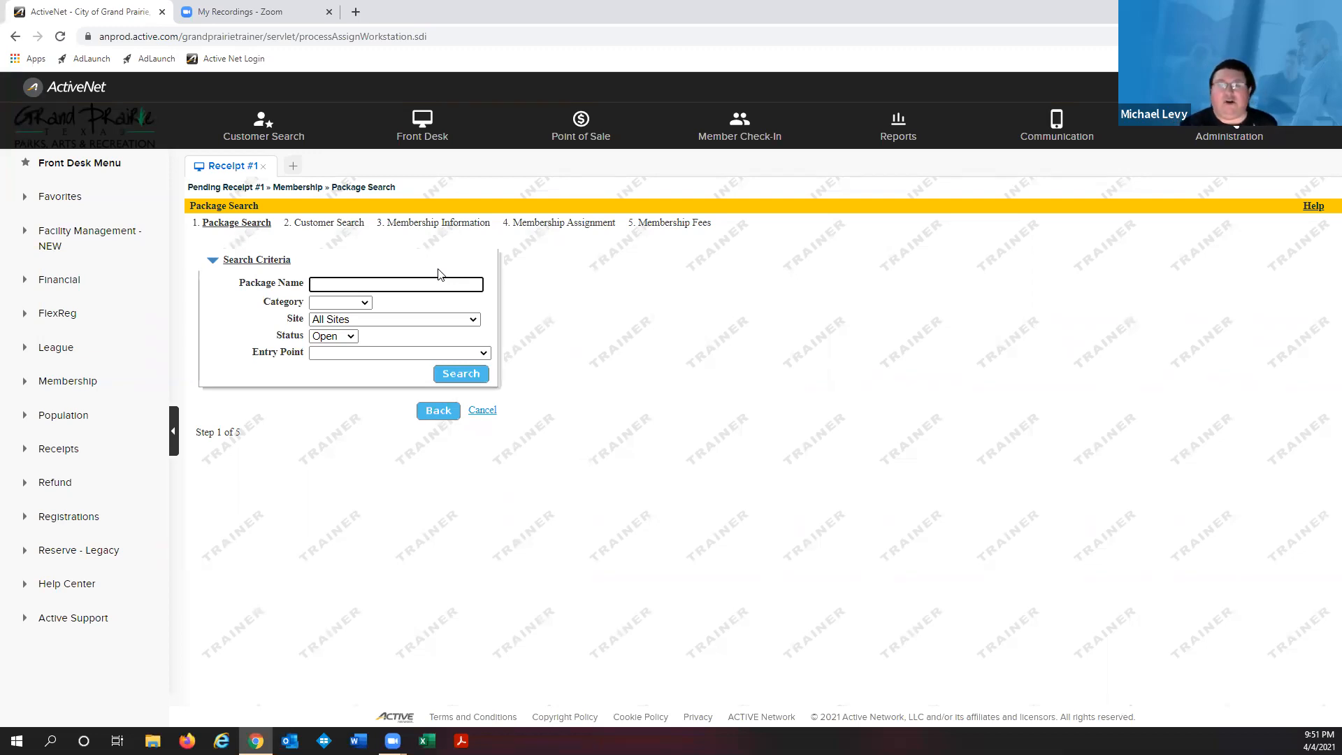
{"action": "type", "text": "yearly"}
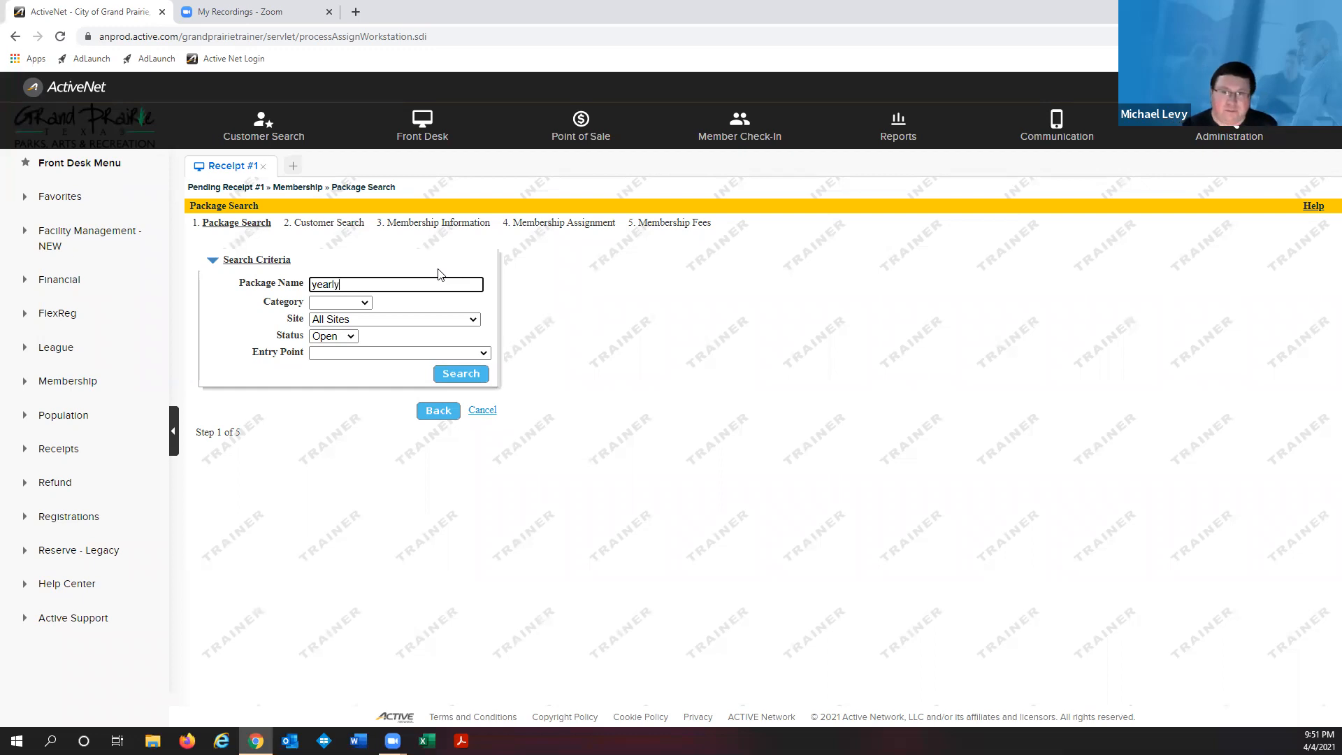
{"action": "key", "text": "Return"}
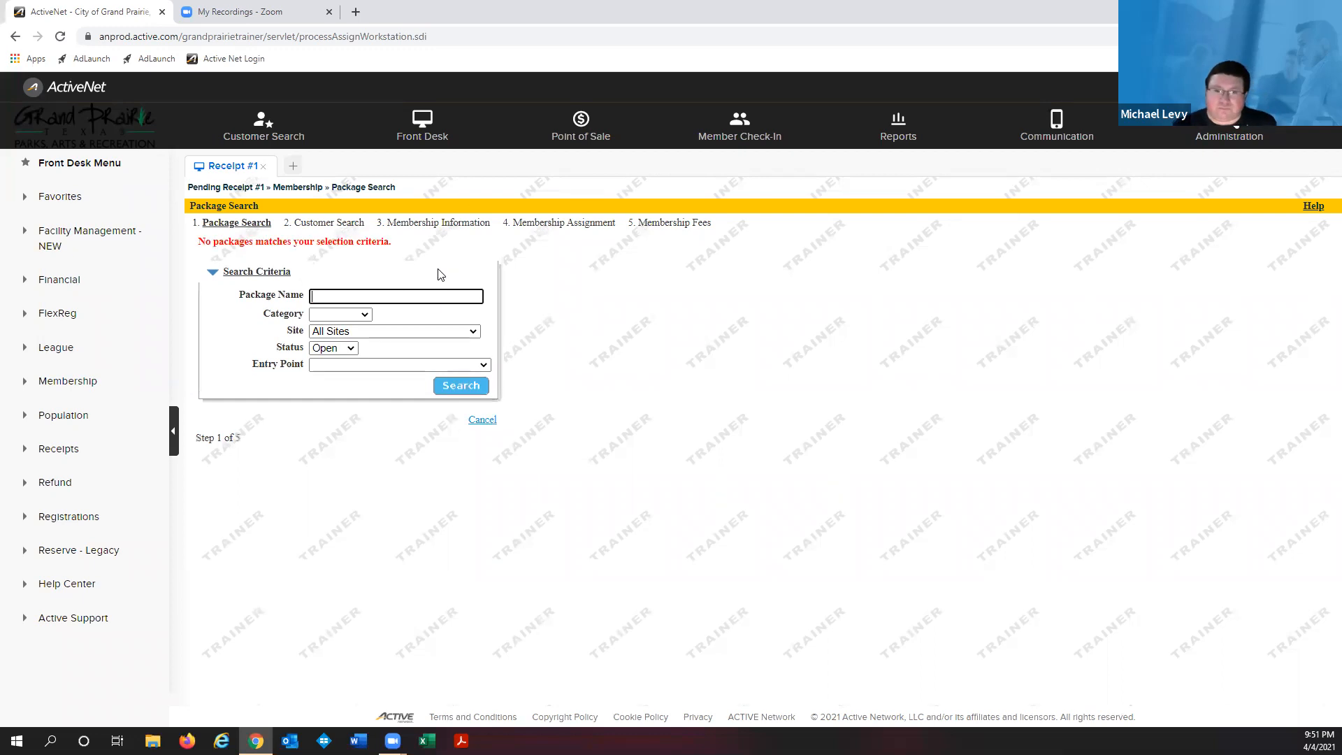
Step: Search the packages for "sum" and choose the Summit - Annual 50+ Resident package
{"action": "left_click_drag", "start_coordinate": [412, 285], "coordinate": [421, 280]}
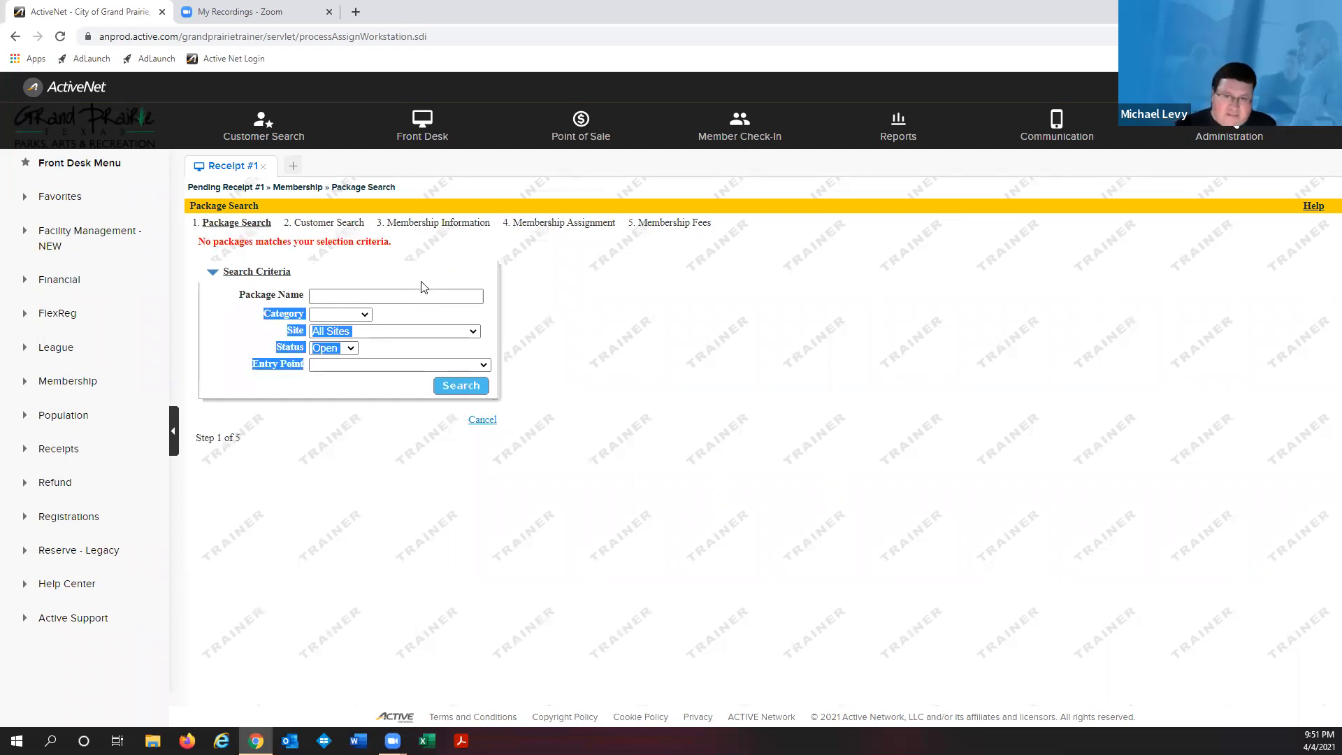
{"action": "left_click", "coordinate": [413, 296]}
{"action": "type", "text": "sum"}
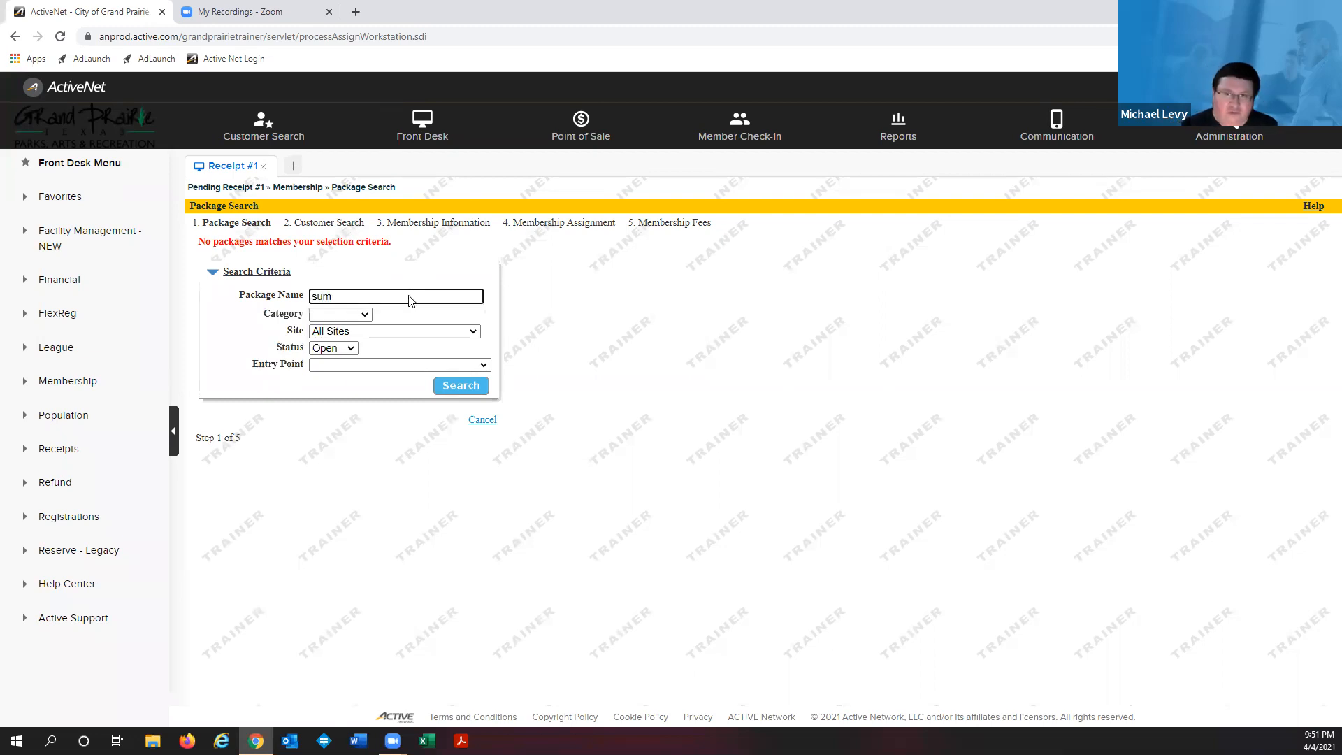
{"action": "key", "text": "Return"}
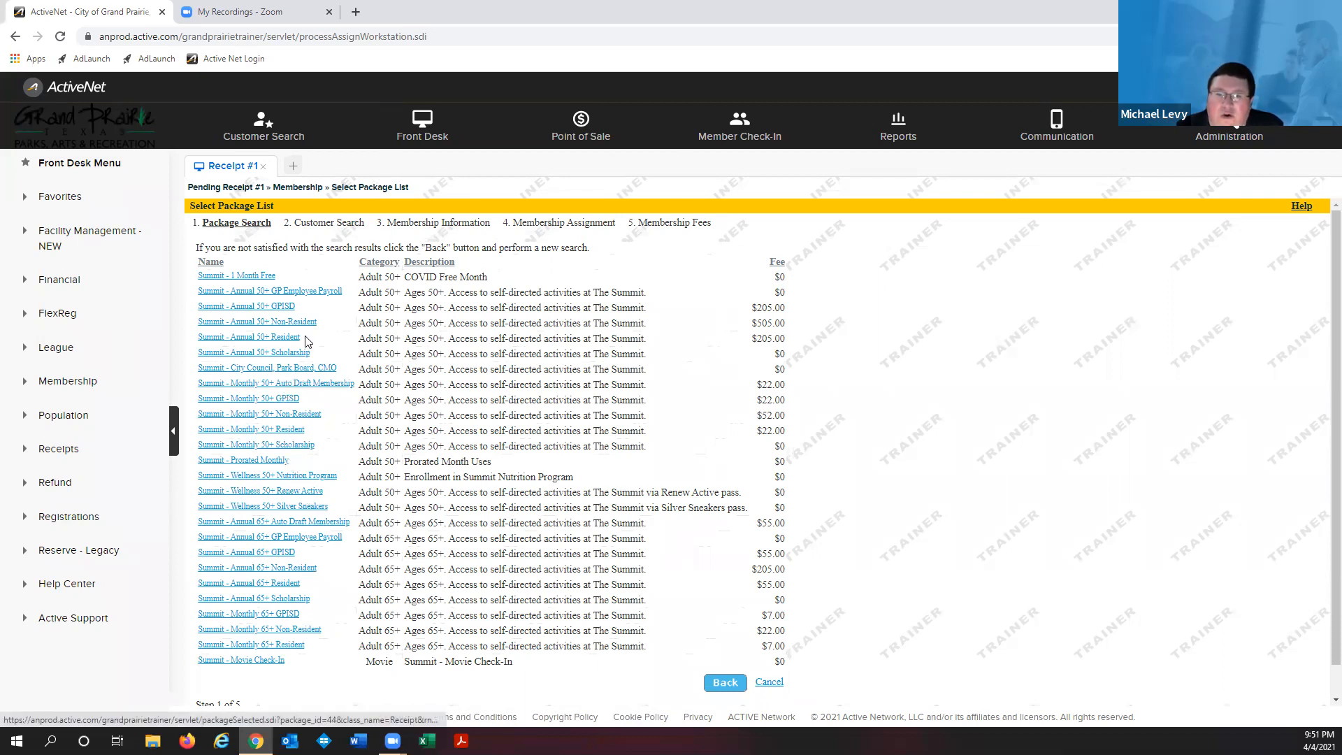
{"action": "left_click", "coordinate": [286, 341]}
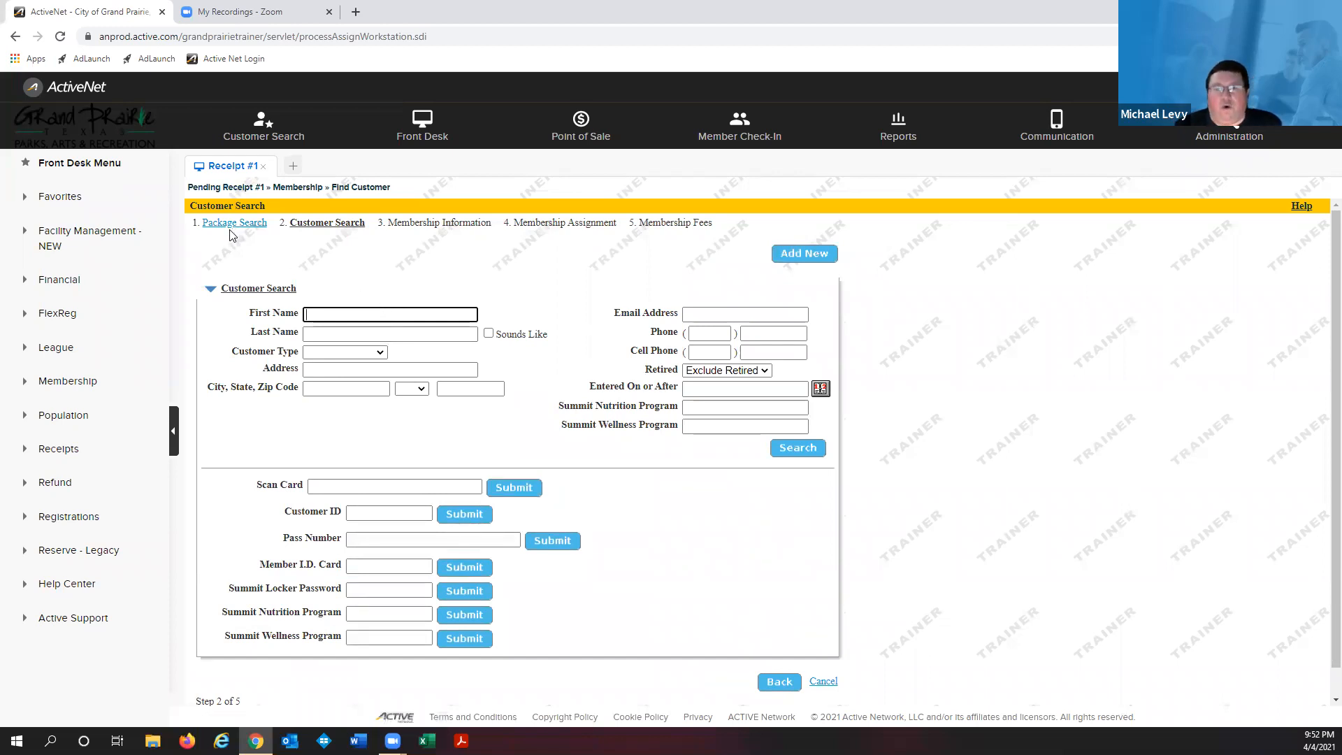
Step: Search for the customer by last name and select the matching customer record as the primary member
{"action": "left_click", "coordinate": [348, 330]}
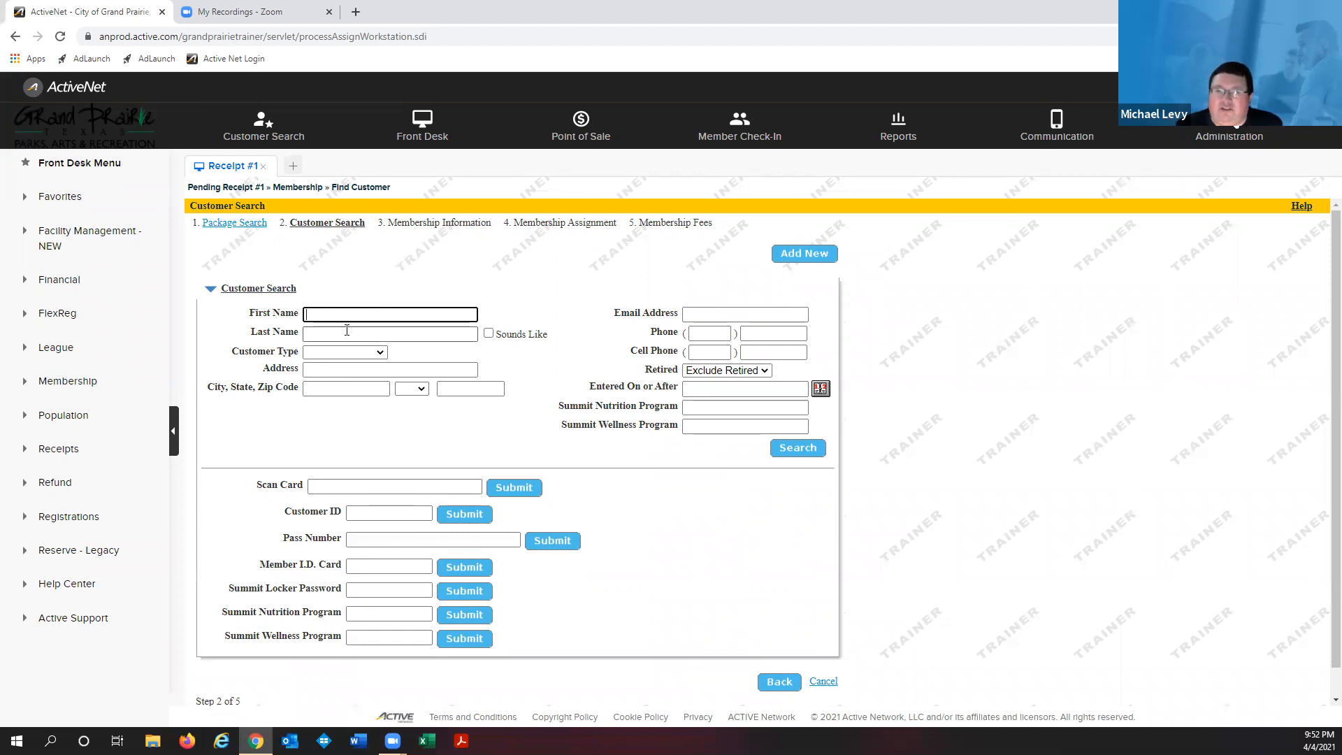
{"action": "left_click", "coordinate": [352, 285]}
{"action": "left_click", "coordinate": [320, 331]}
{"action": "type", "text": "l"}
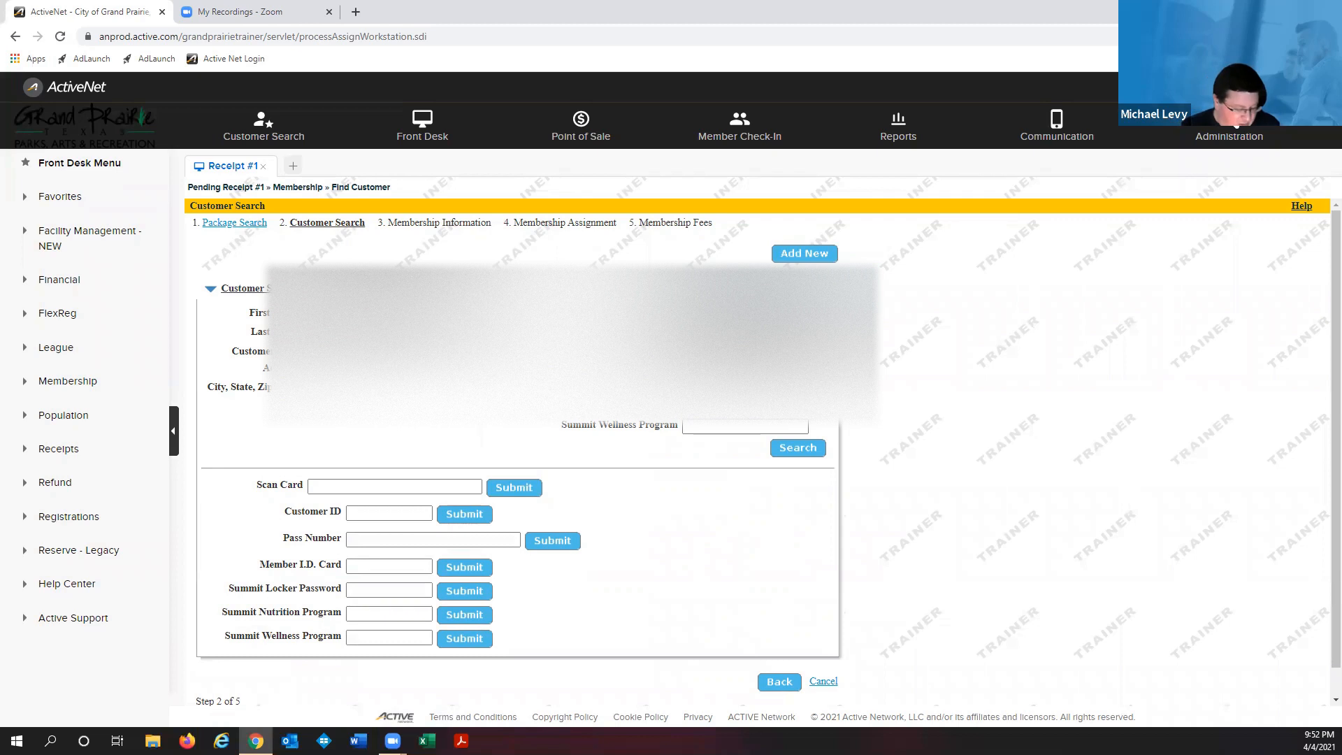
{"action": "key", "text": "Return"}
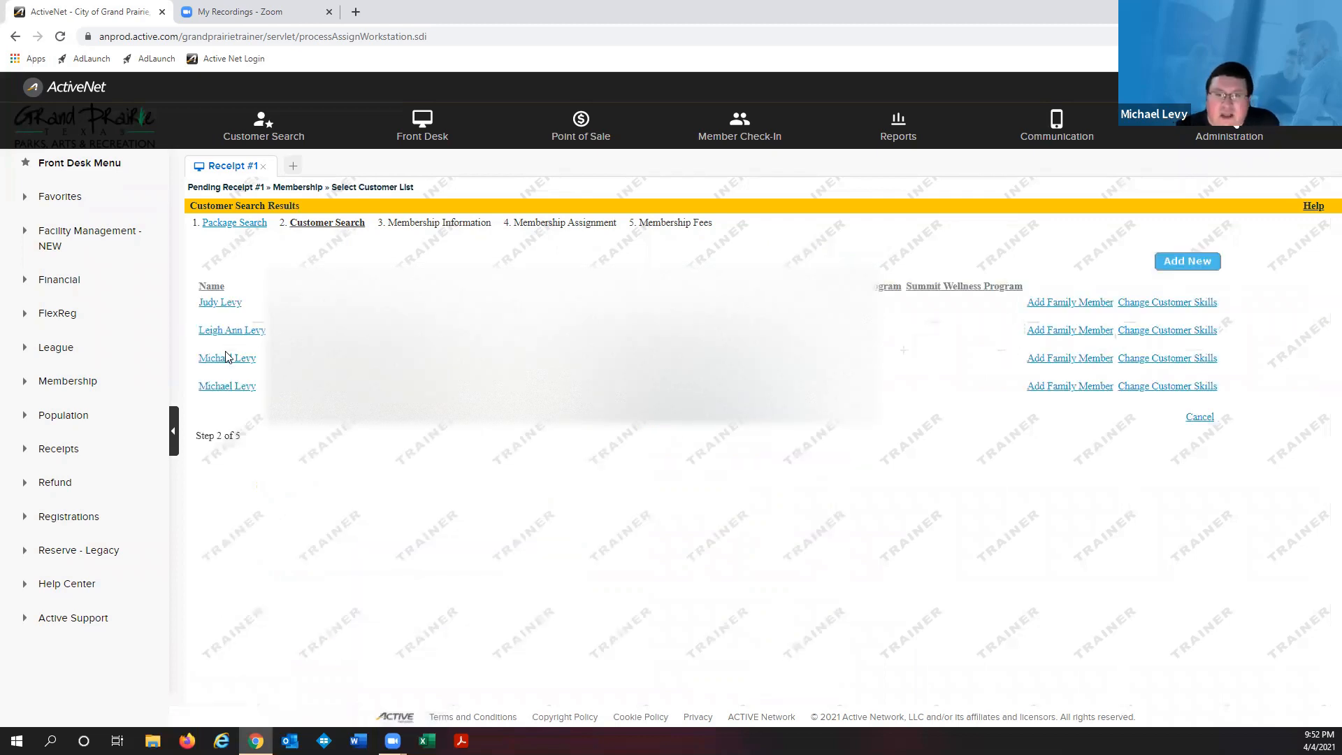
{"action": "left_click", "coordinate": [225, 359]}
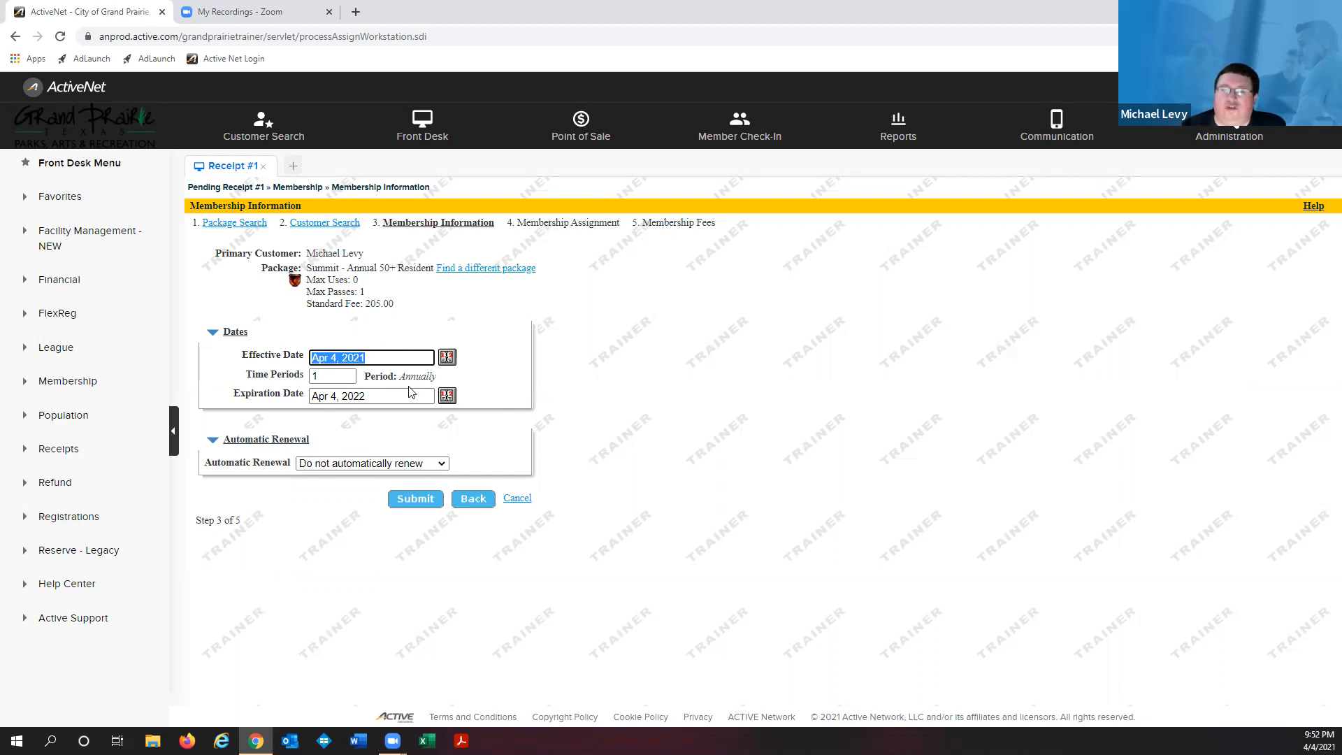
Step: Accept the default membership dates, override the residents-only and maximum-age restrictions, and submit the member assignment
{"action": "left_click", "coordinate": [413, 509]}
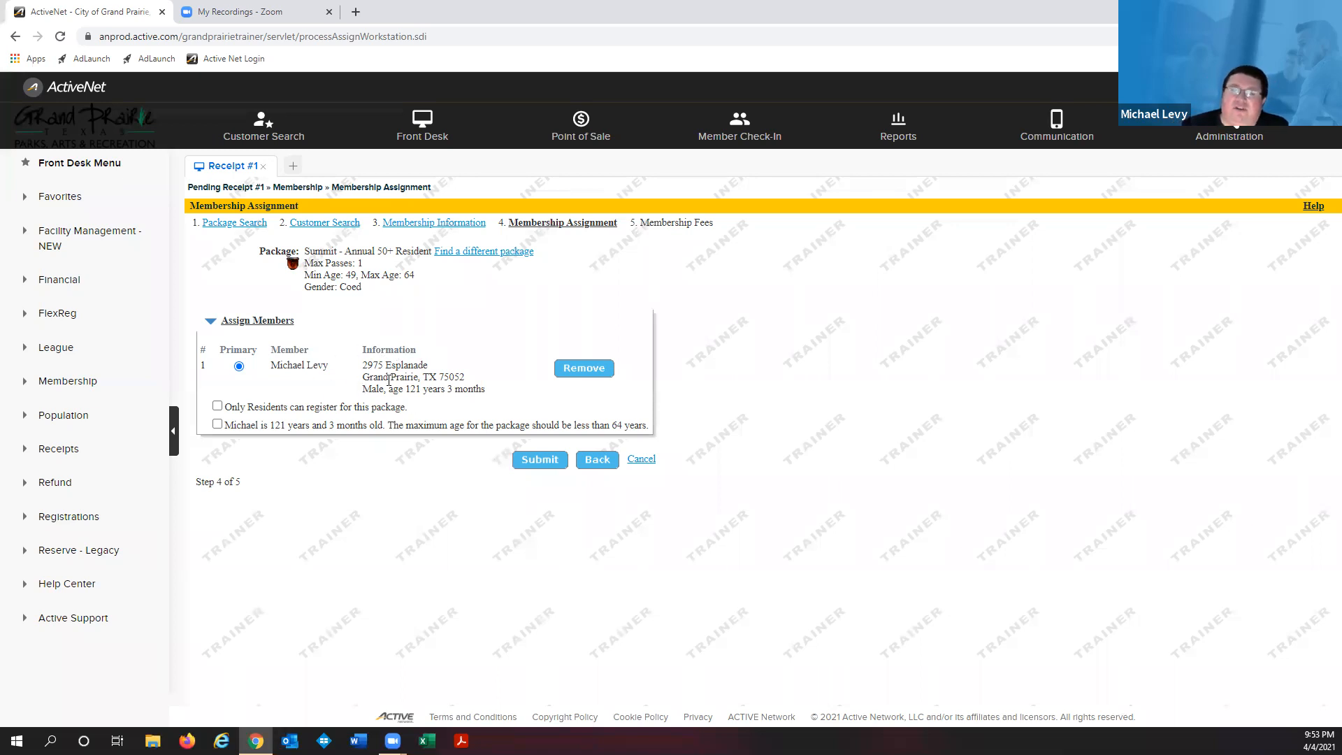
{"action": "left_click", "coordinate": [218, 406]}
{"action": "left_click", "coordinate": [217, 424]}
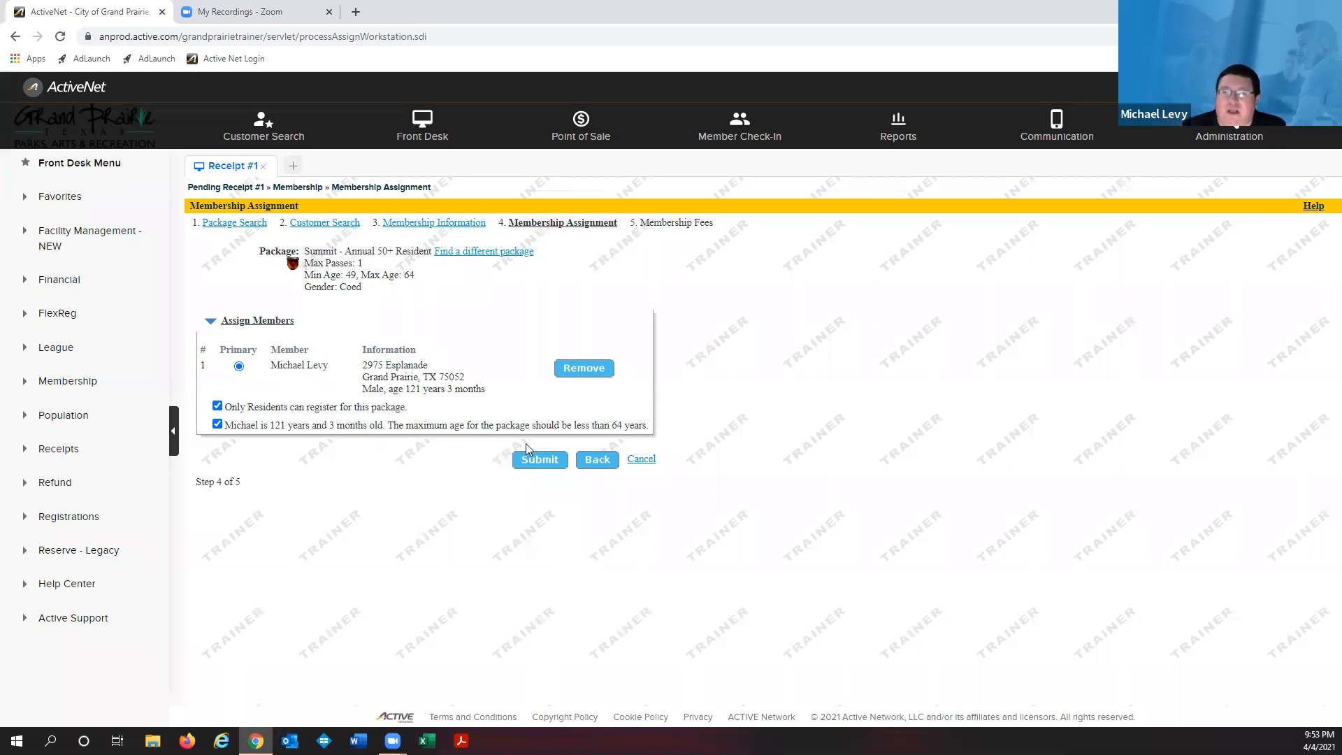
{"action": "left_click", "coordinate": [535, 463]}
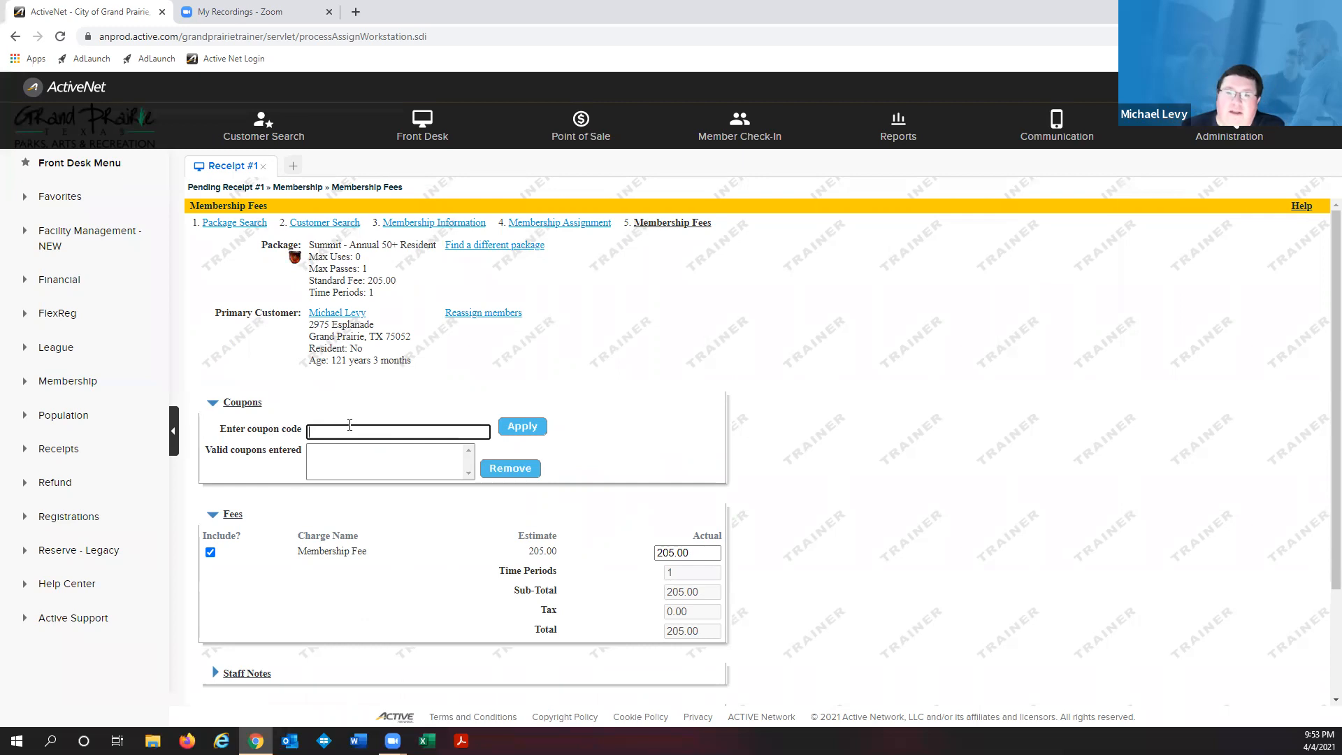
Step: Review the membership fees and expand the staff notes and customer notes sections, checking the standard staff note options
{"action": "scroll", "coordinate": [360, 428], "scroll_direction": "down", "scroll_amount": 1}
{"action": "scroll", "coordinate": [365, 428], "scroll_direction": "down", "scroll_amount": 2}
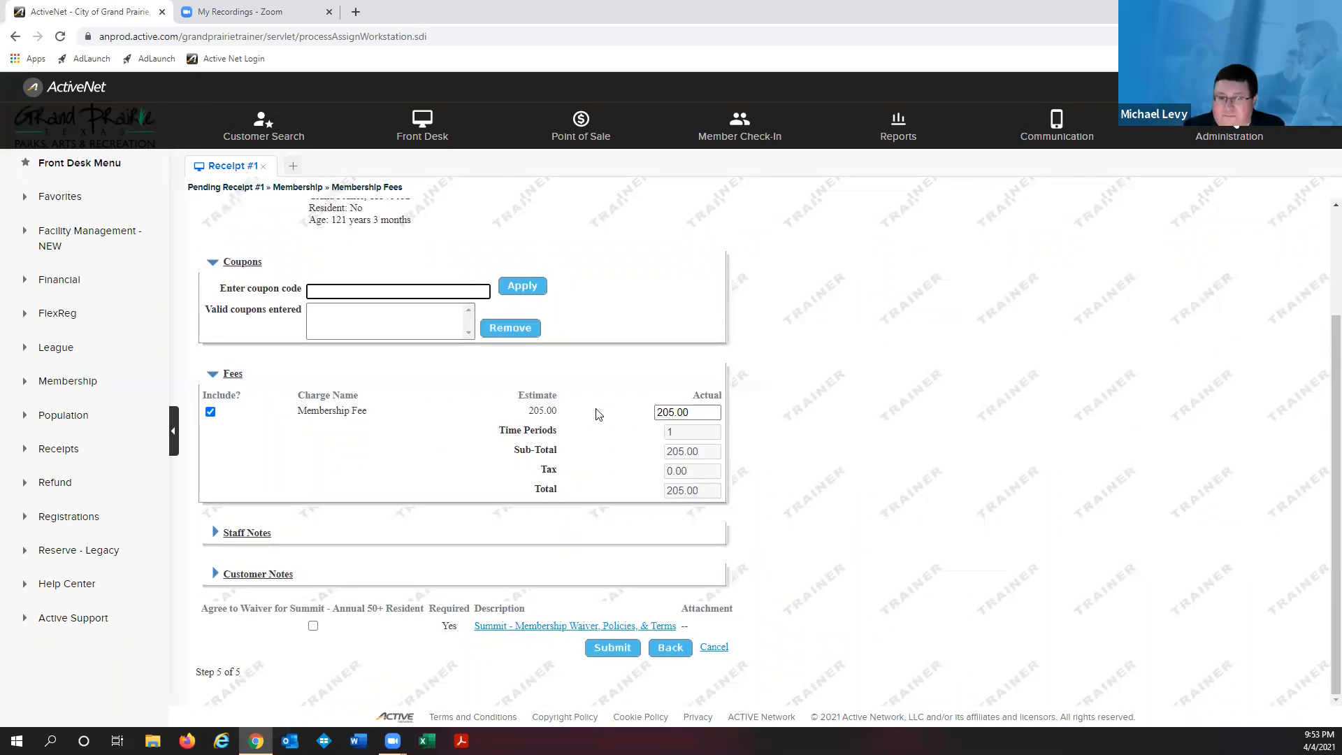
{"action": "left_click", "coordinate": [253, 534]}
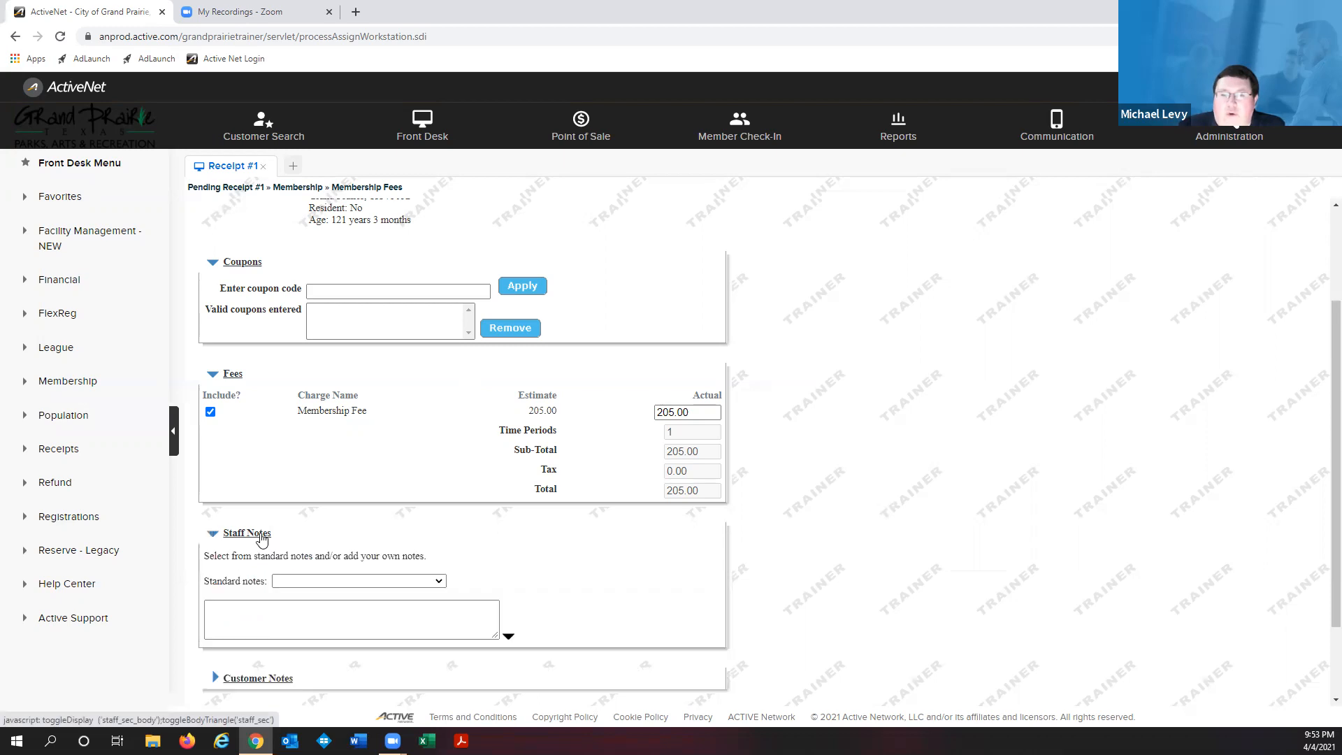
{"action": "left_click", "coordinate": [327, 581]}
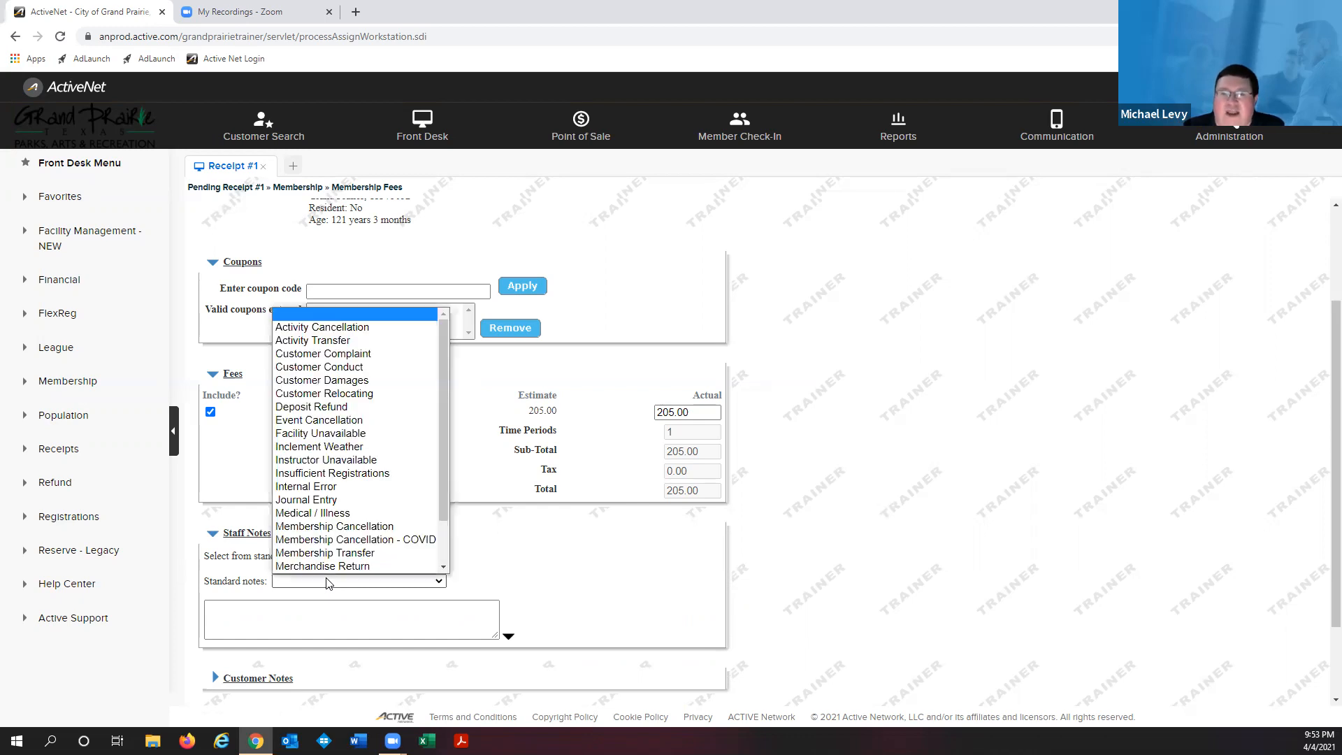
{"action": "left_click", "coordinate": [220, 570]}
{"action": "left_click", "coordinate": [252, 611]}
{"action": "scroll", "coordinate": [607, 564], "scroll_direction": "down", "scroll_amount": 2}
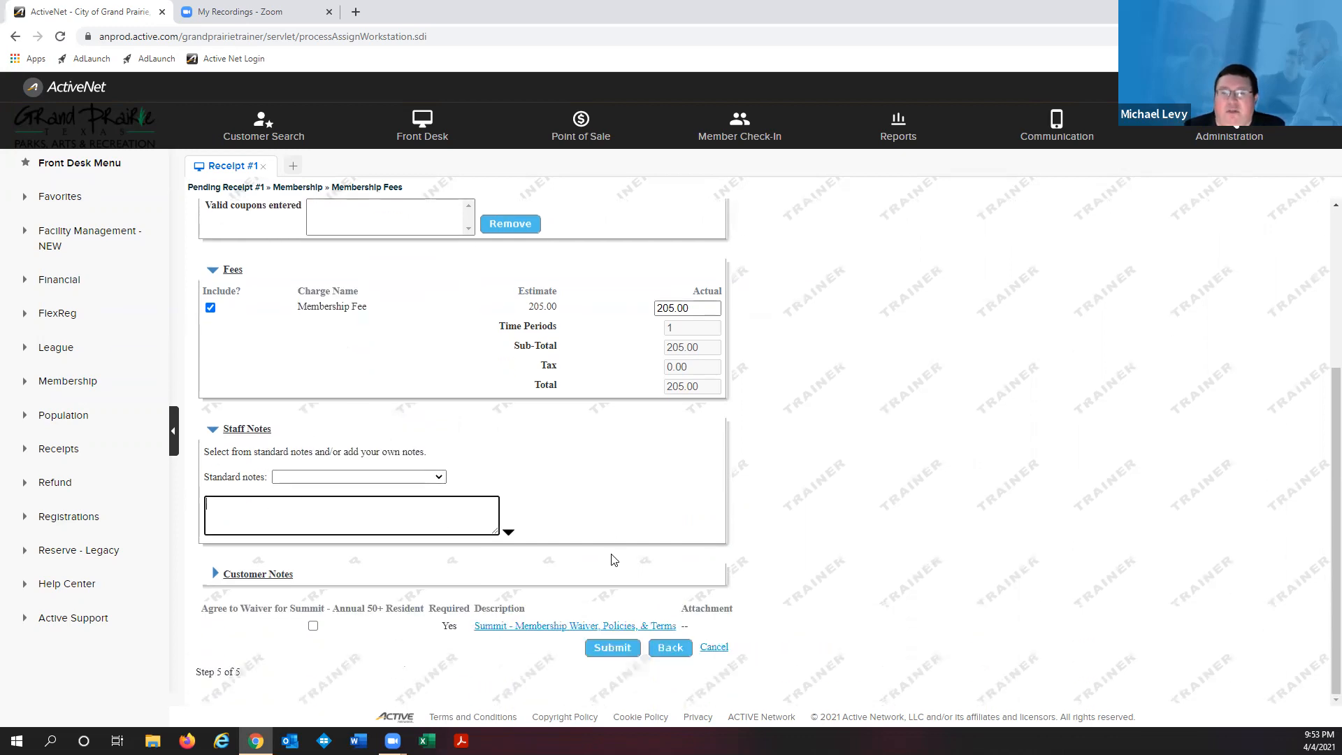
{"action": "left_click", "coordinate": [287, 576]}
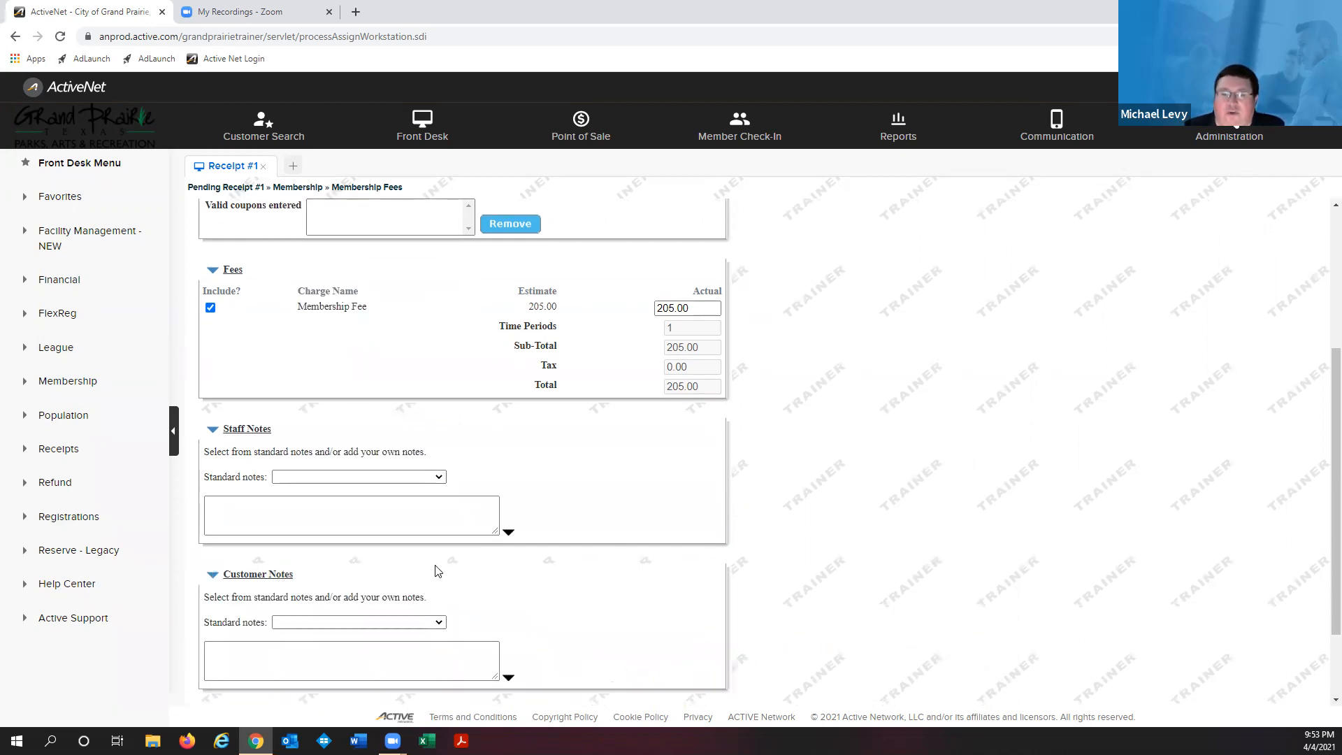
{"action": "left_click", "coordinate": [302, 670]}
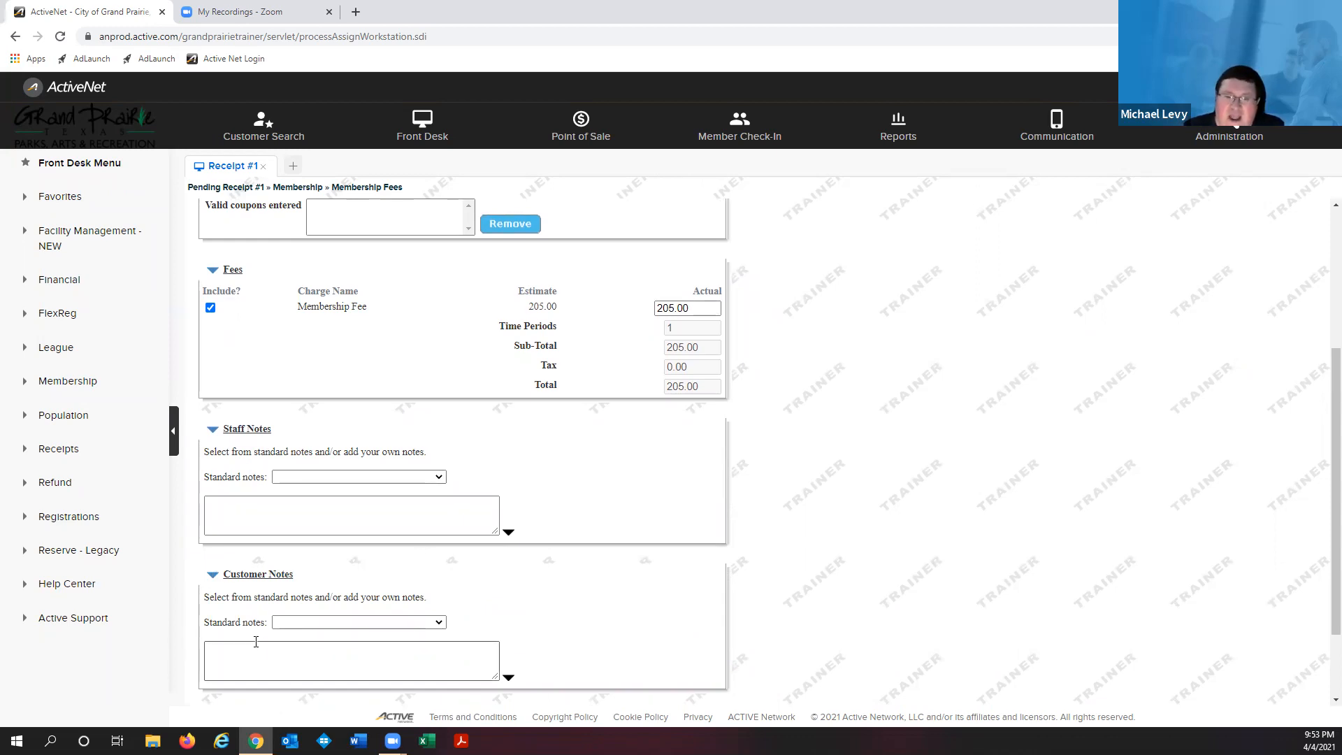
Step: Agree to the required Summit membership waiver and submit the membership fees to add the sale to the receipt
{"action": "scroll", "coordinate": [538, 614], "scroll_direction": "down", "scroll_amount": 2}
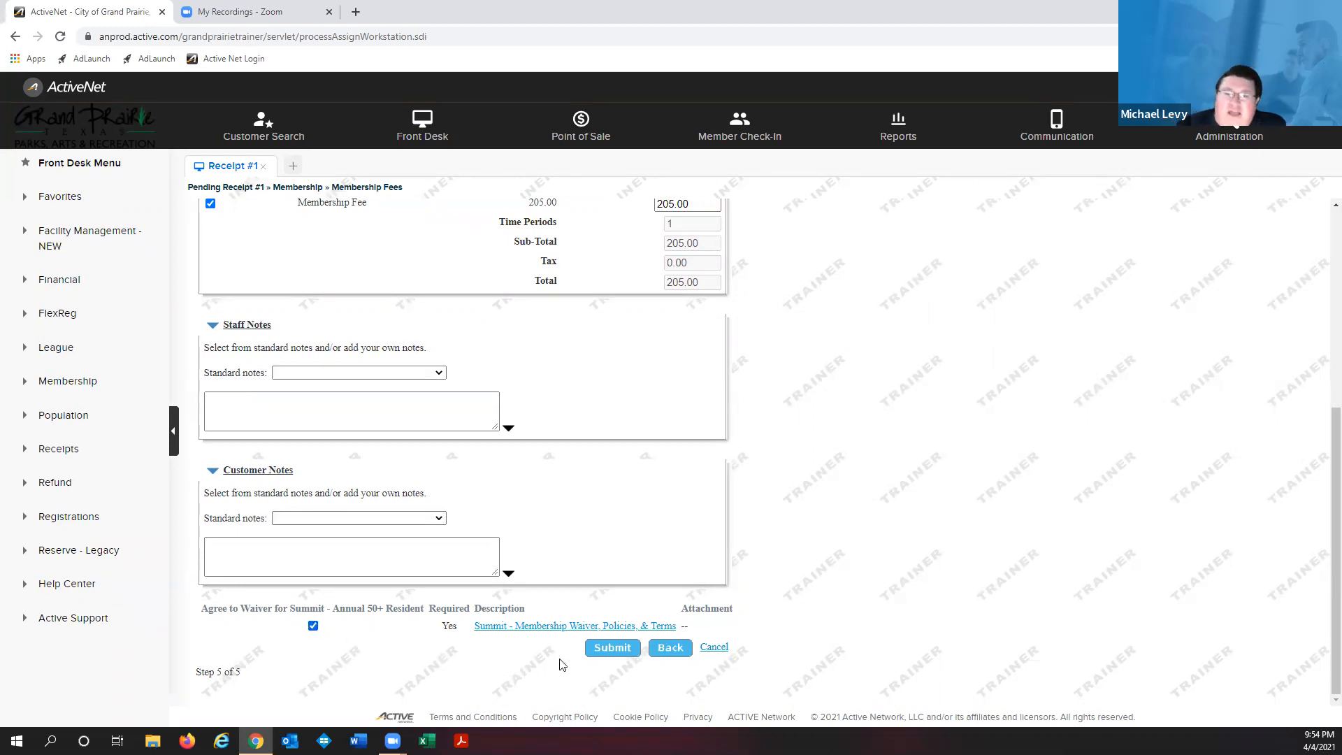
{"action": "left_click", "coordinate": [608, 647]}
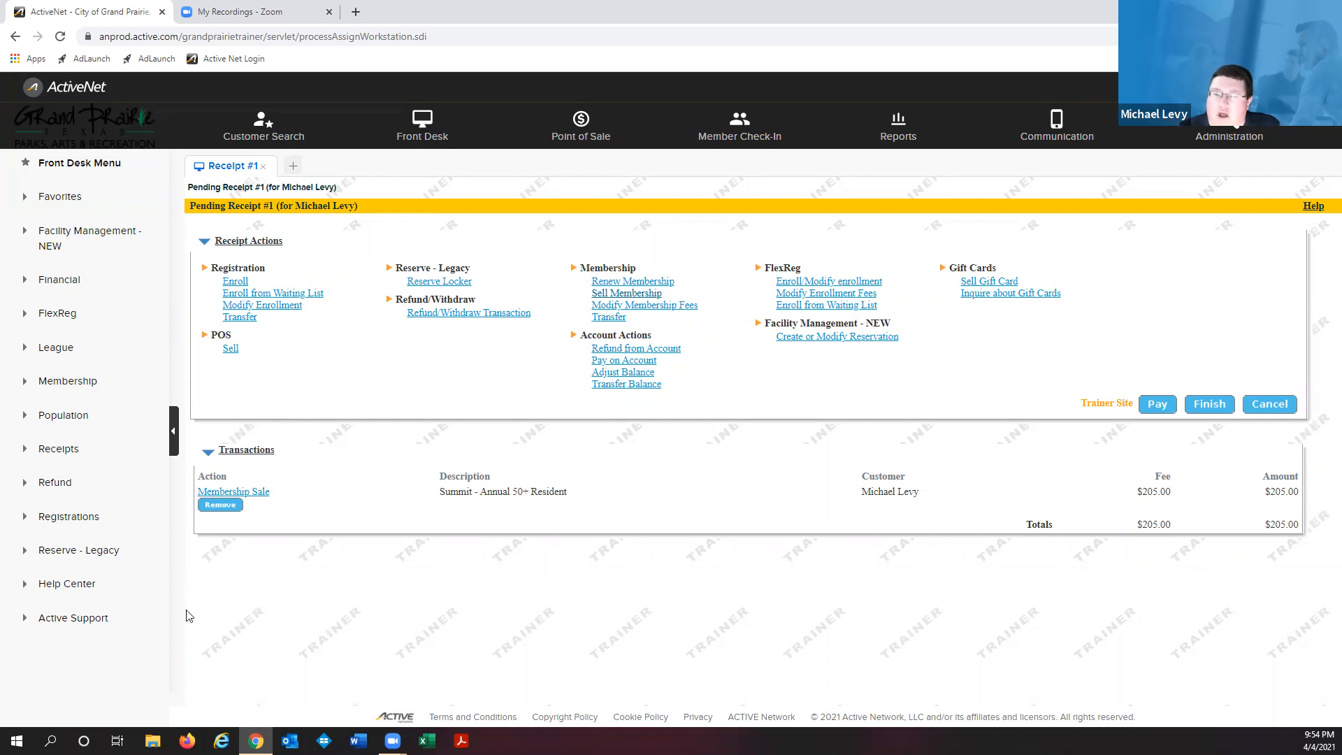
Step: Pay the receipt with the member as payer, applying the full 205.00 balance as cash, and finish it
{"action": "left_click", "coordinate": [1155, 403]}
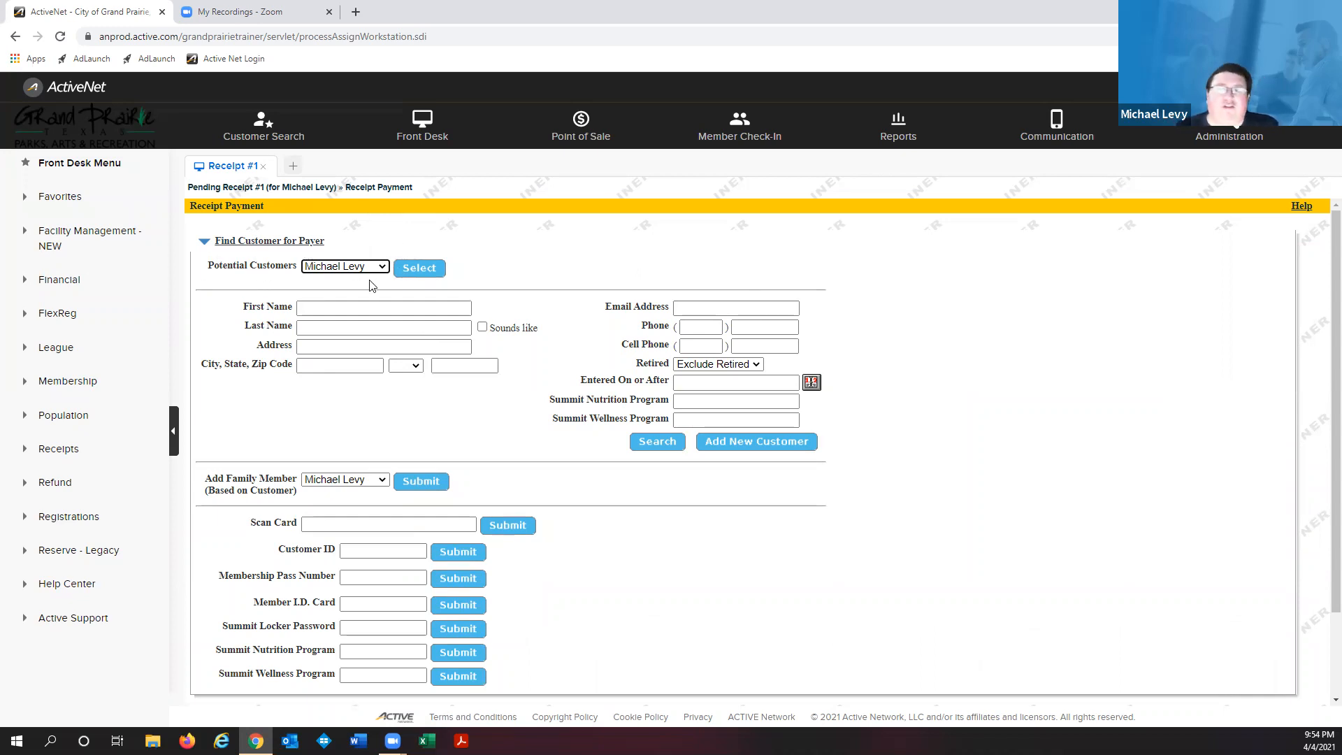
{"action": "left_click", "coordinate": [429, 271]}
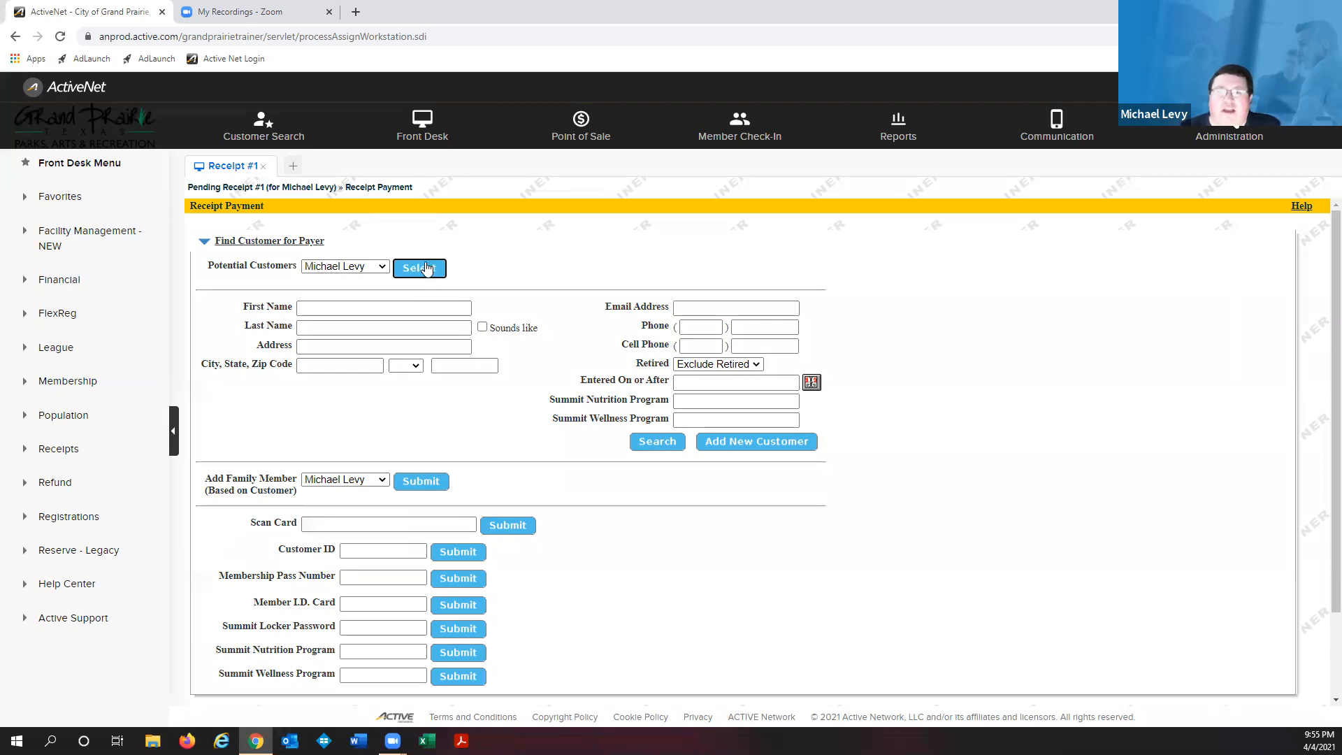
{"action": "left_click", "coordinate": [427, 269]}
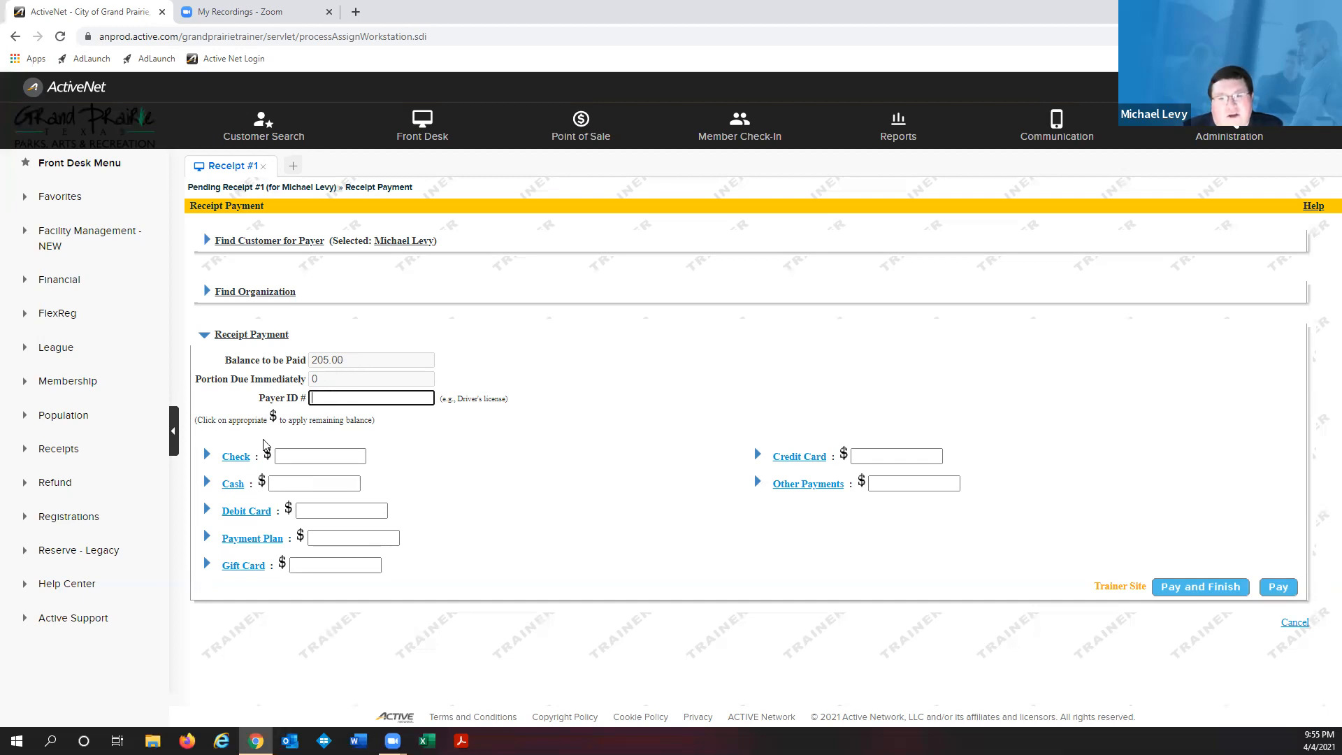
{"action": "left_click", "coordinate": [262, 481]}
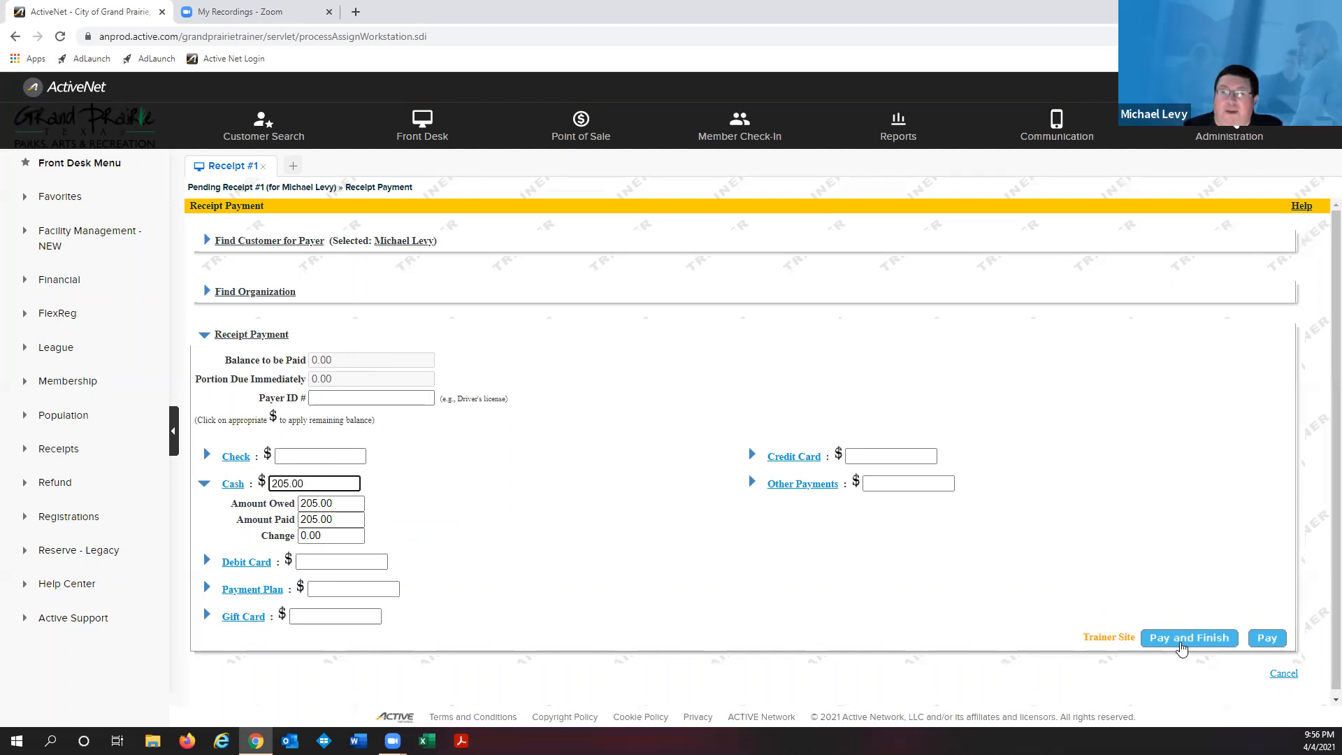
{"action": "left_click", "coordinate": [1181, 646]}
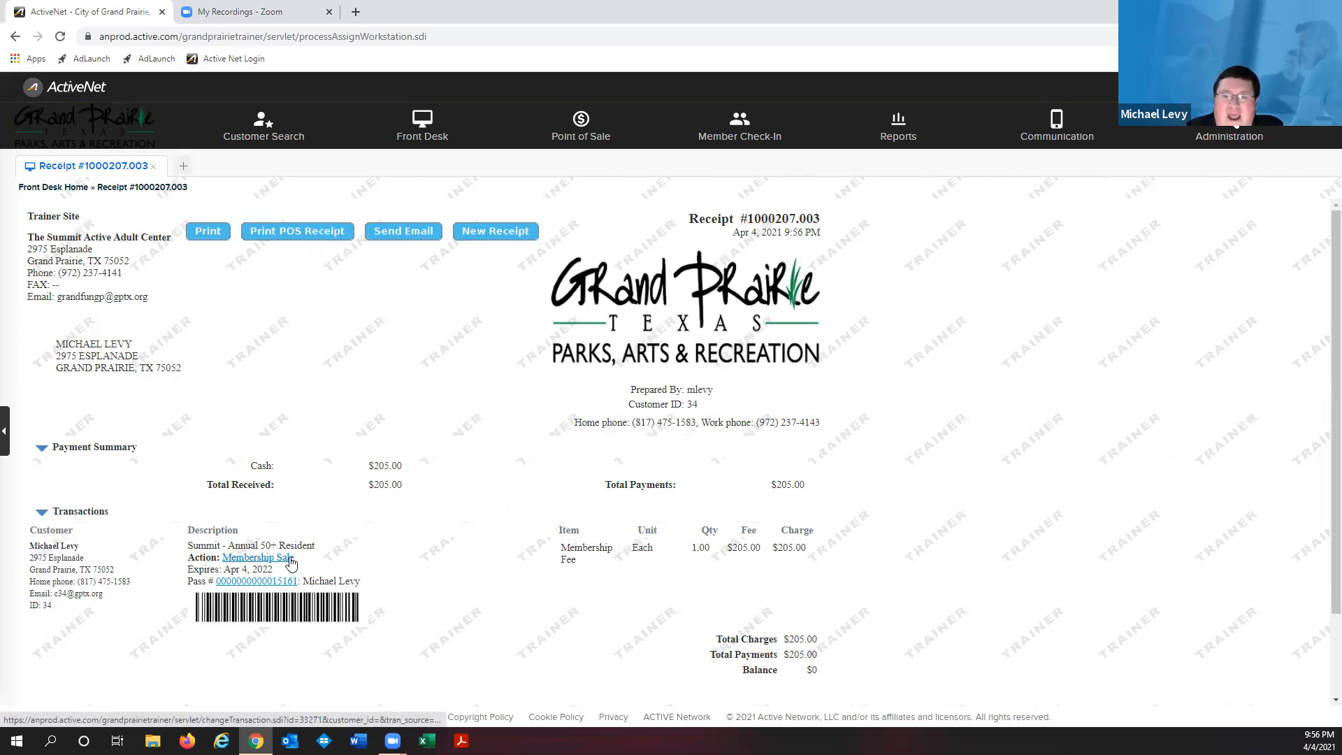
Step: View the membership sale's transaction details from the receipt, and return to the receipt
{"action": "left_click", "coordinate": [291, 560]}
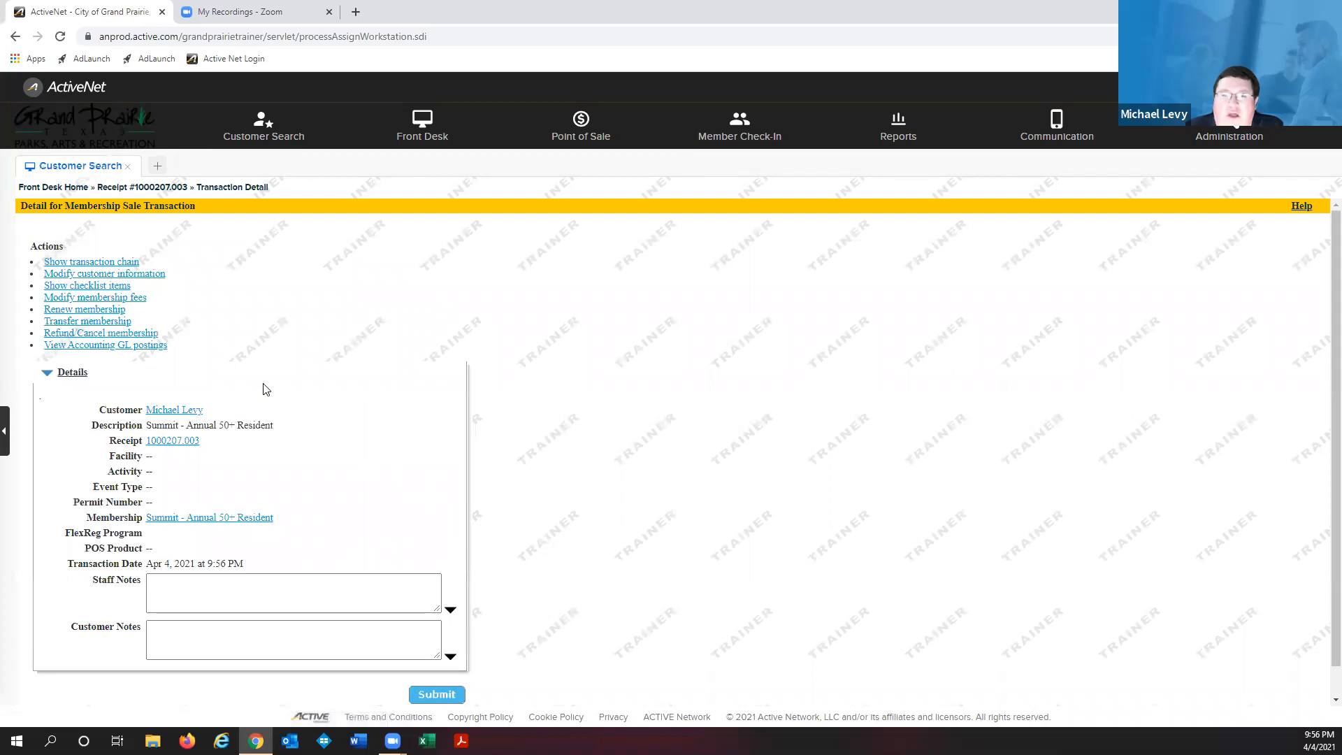
{"action": "left_click", "coordinate": [177, 190]}
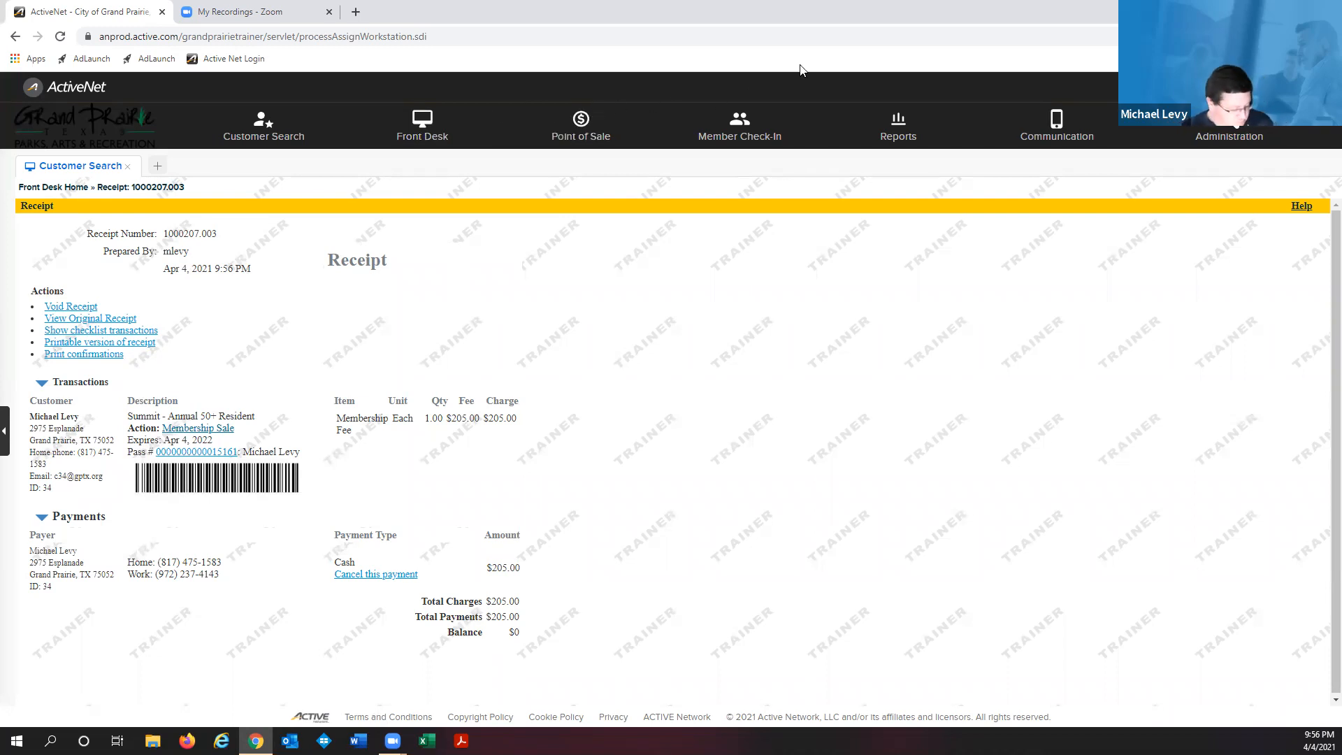
{"action": "key", "text": "alt+c"}
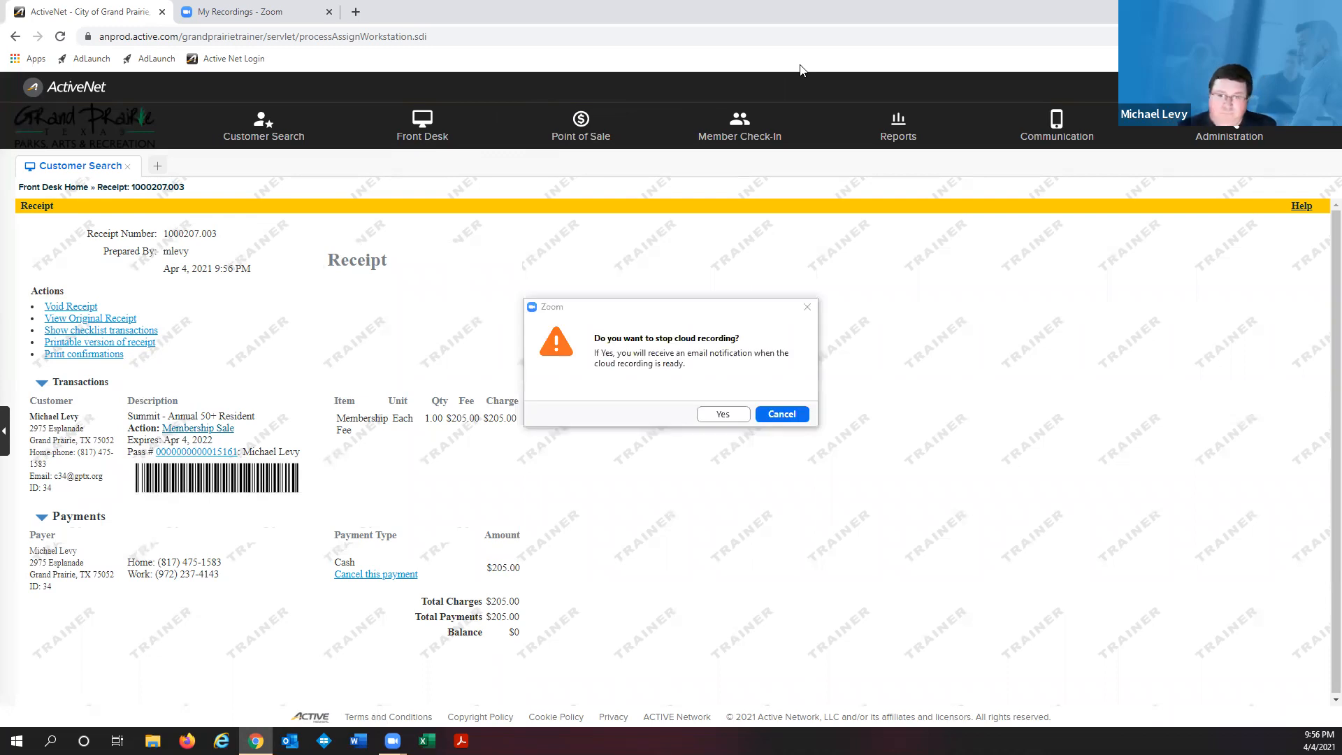